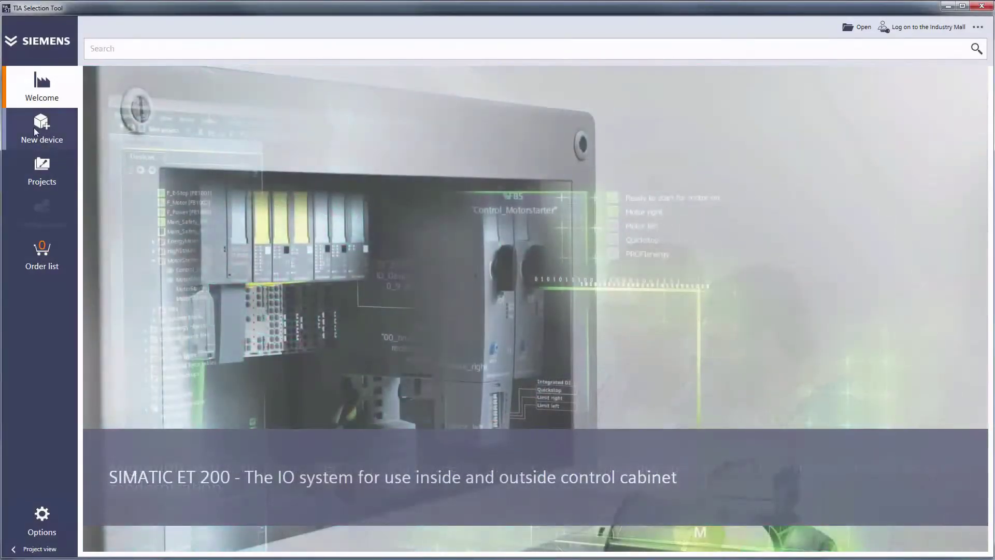
Export the Messe project to TIA Portal in AutomationML format as the file demo.
left_click(35, 132)
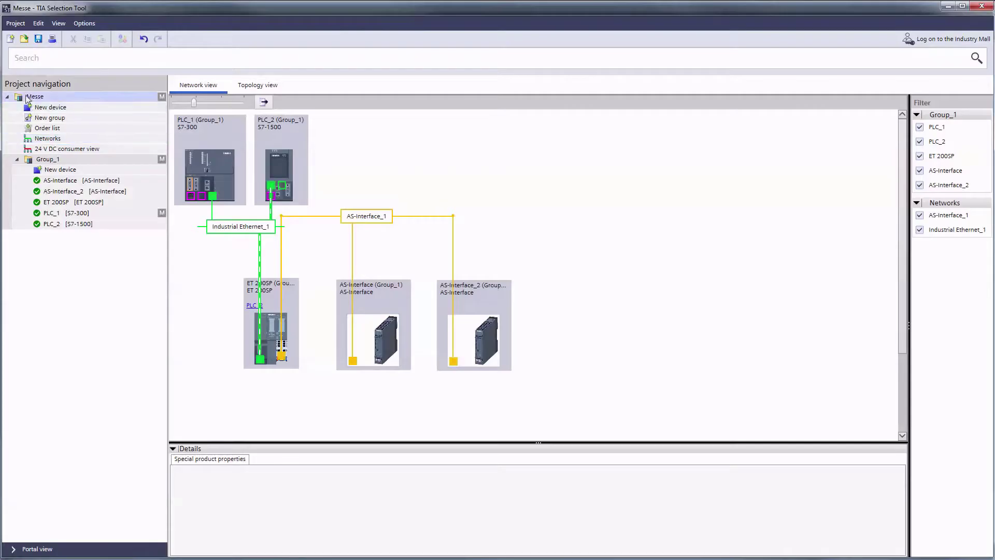
left_click(15, 24)
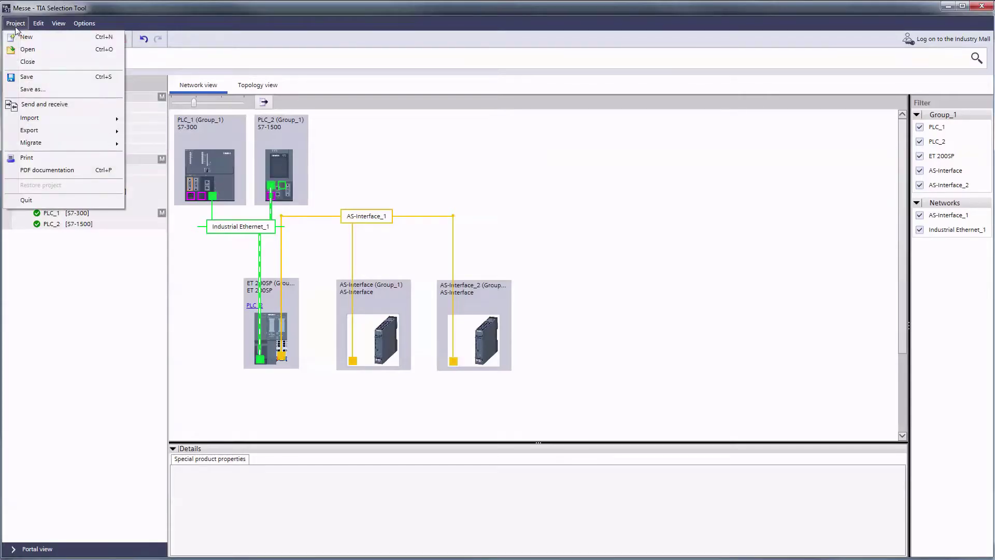
mouse_move(29, 135)
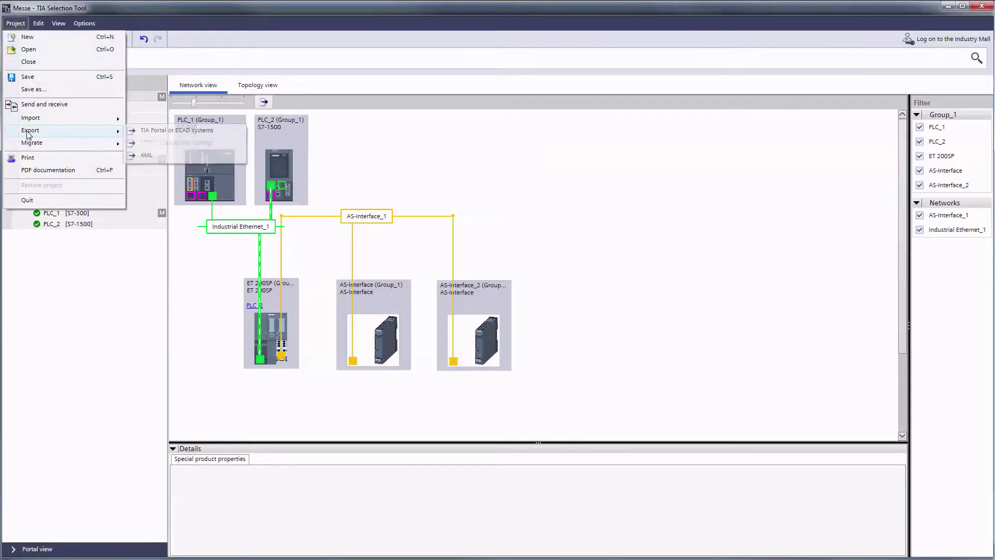
left_click(147, 136)
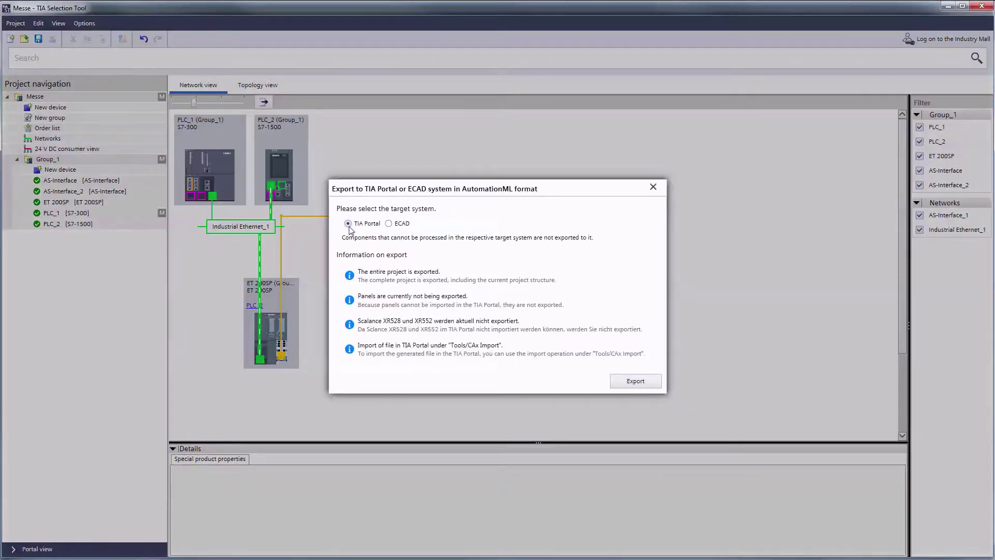
left_click(632, 383)
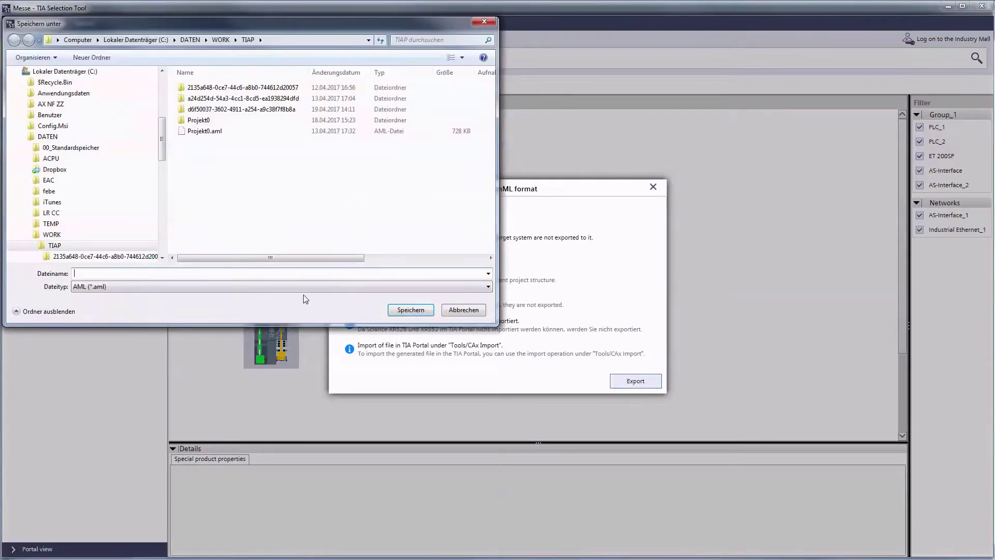
type("demo")
left_click(400, 310)
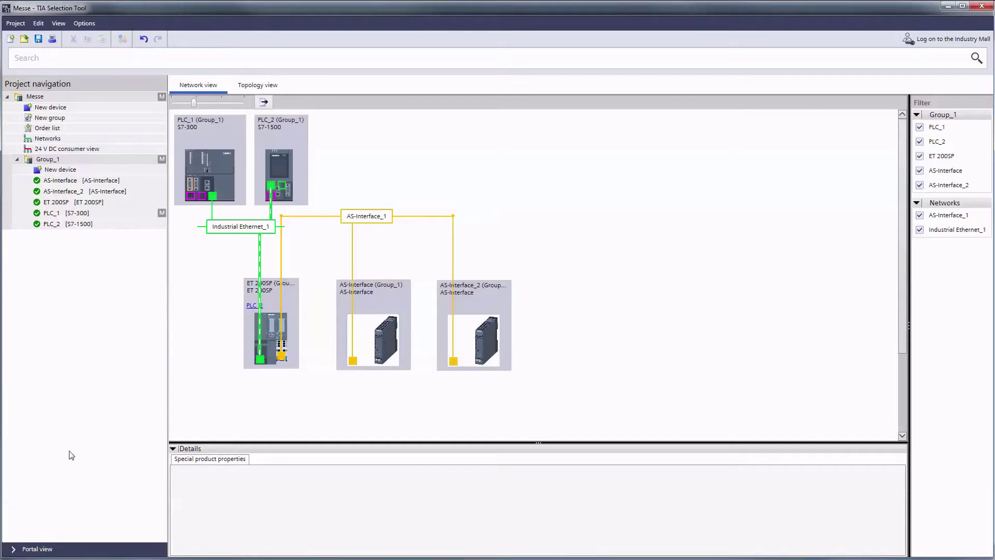
left_click(38, 550)
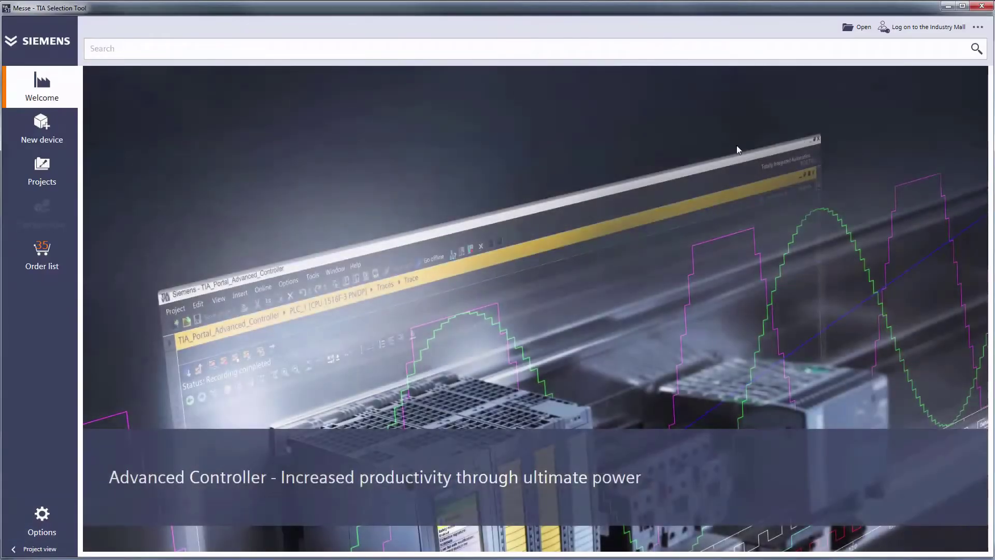
left_click(977, 28)
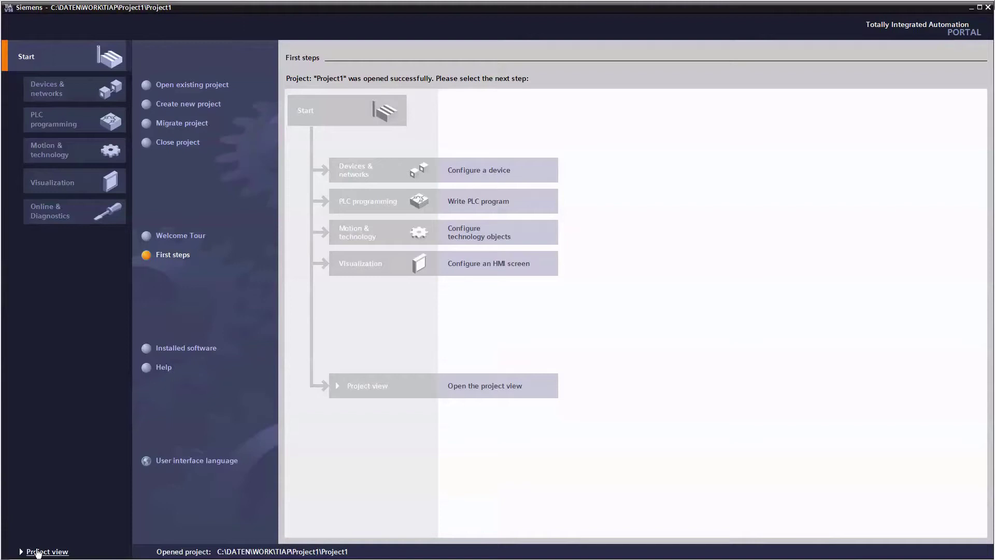
From the project view, import the CAx file demo.aml into Project1 with Import CAx data.
left_click(39, 551)
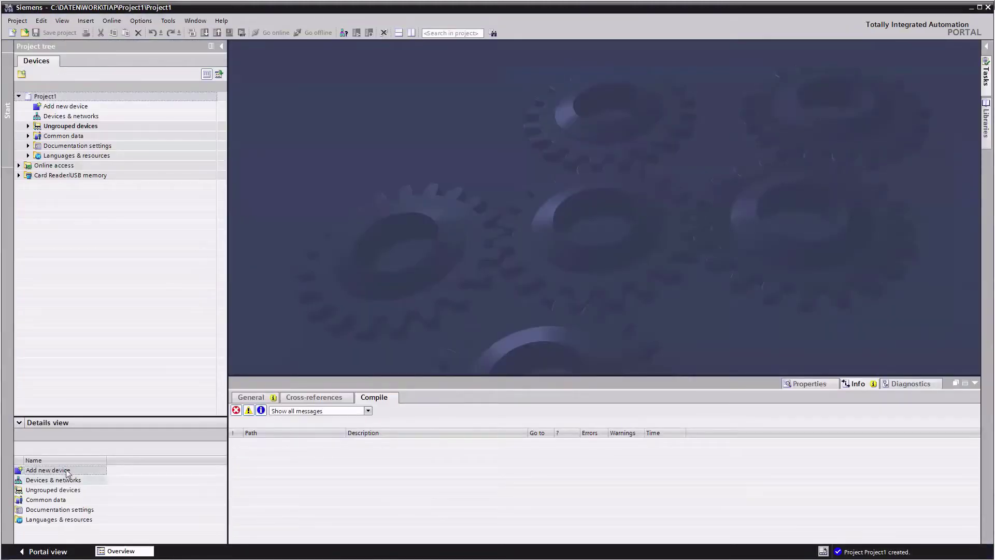
left_click(174, 24)
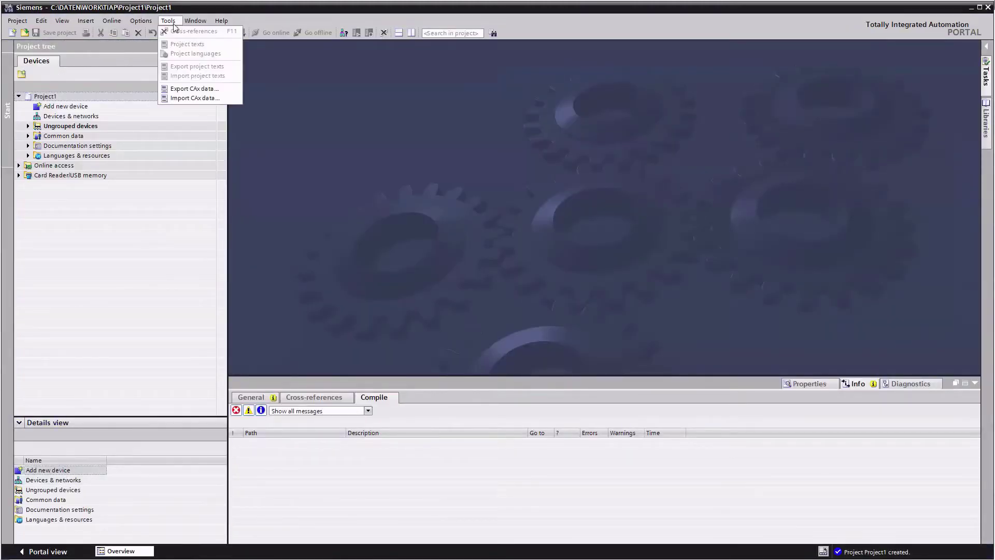
left_click(173, 99)
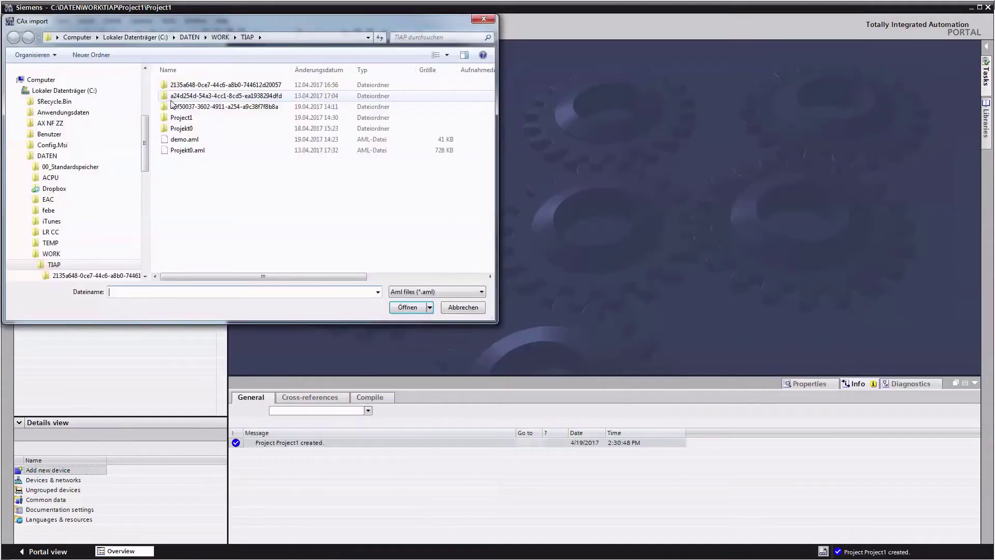
left_click(176, 140)
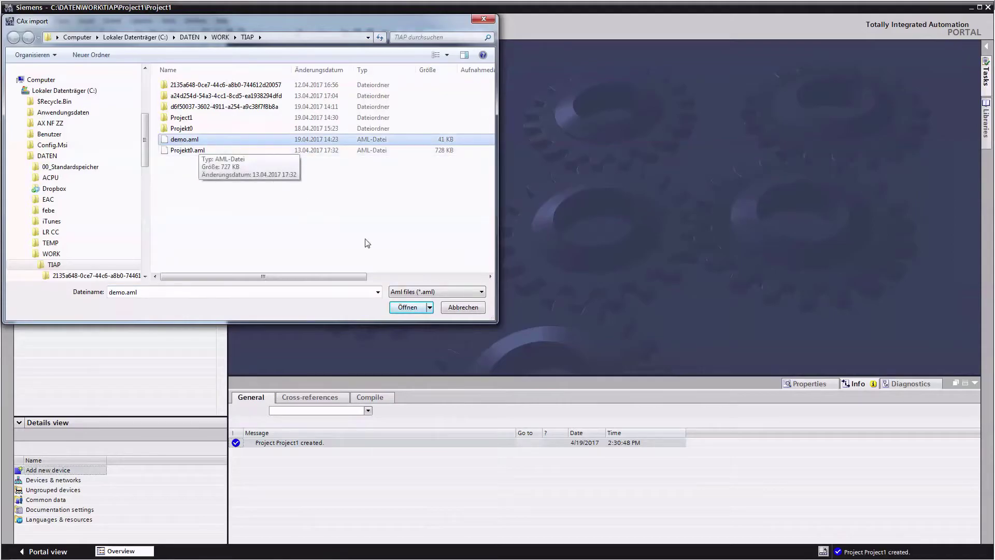
left_click(404, 306)
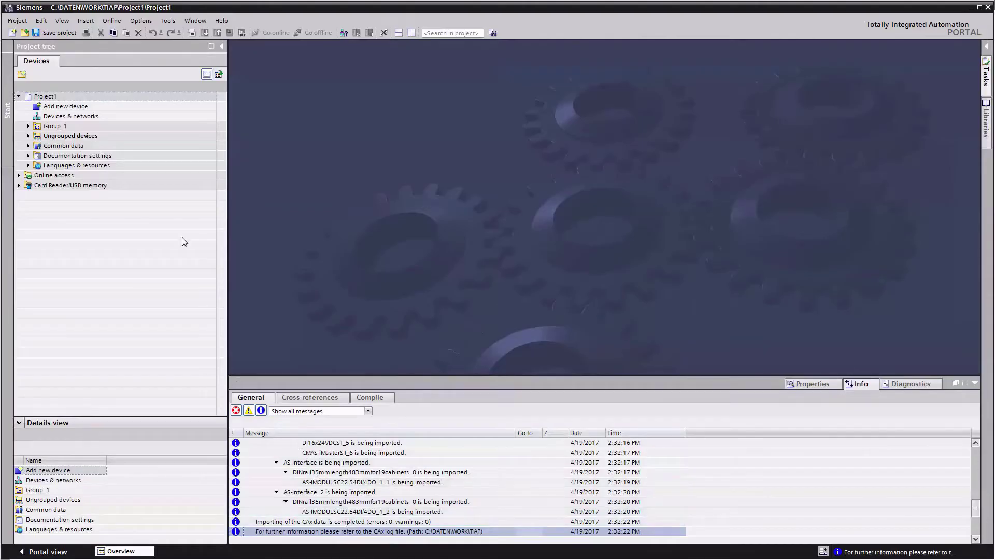
Expand Group_1 and PLC_1, view PLC_1's device configuration, then show Devices & networks.
left_click(29, 126)
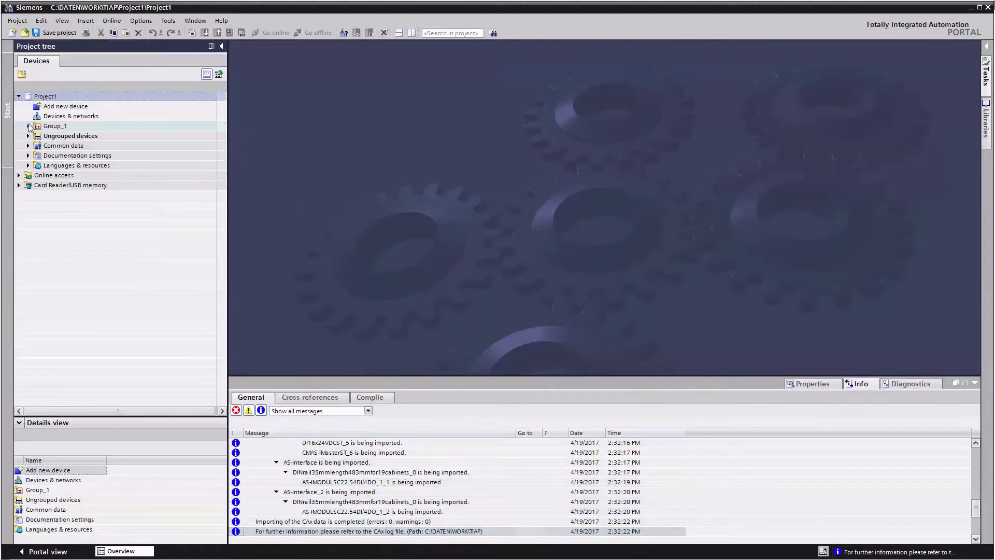
left_click(28, 126)
left_click(41, 136)
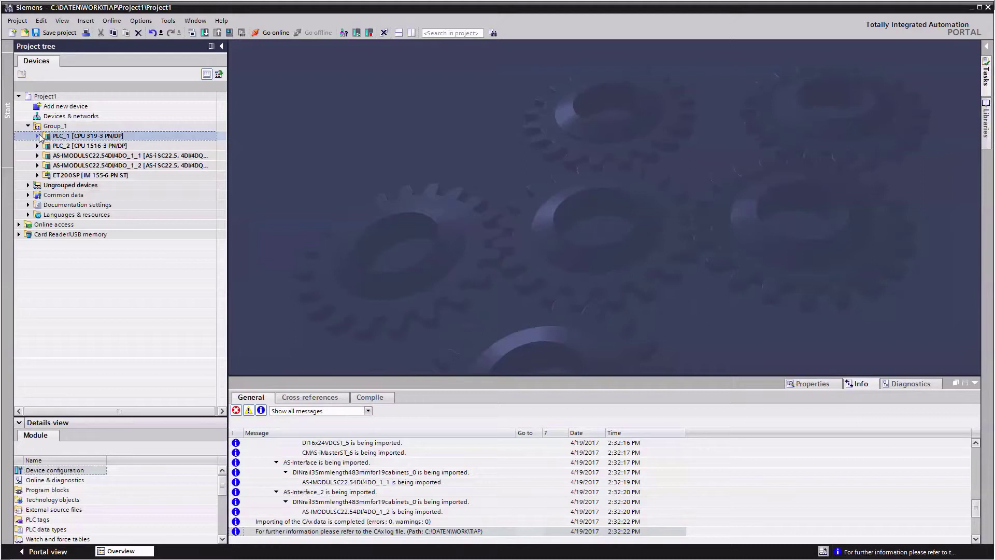
left_click(38, 136)
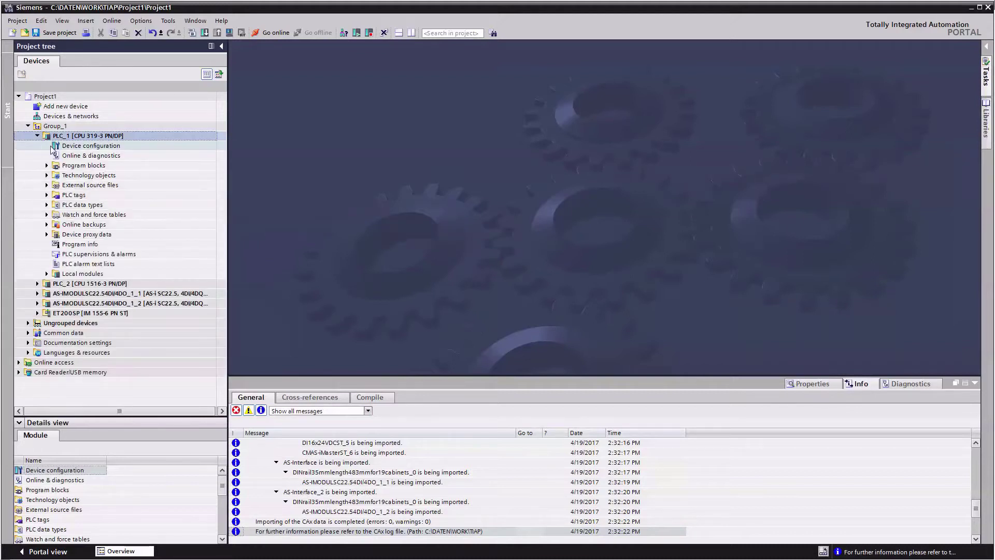
double_click(55, 148)
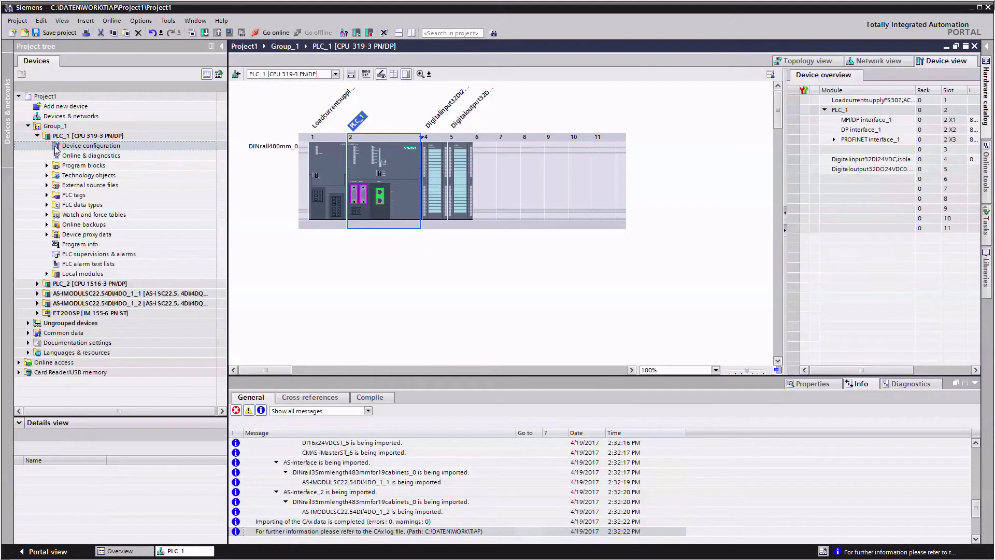
double_click(58, 117)
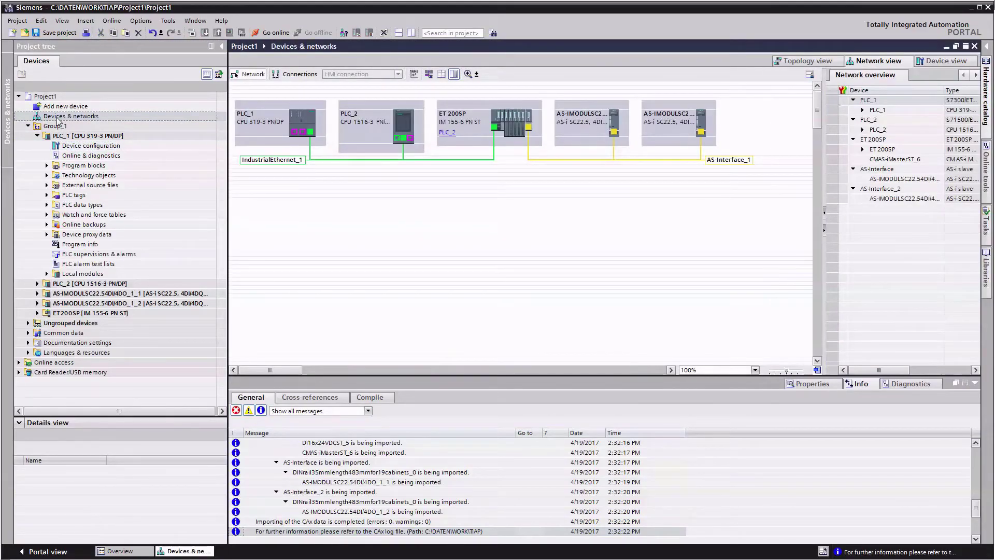
Duplicate the ET 200SP station by copying and pasting it.
right_click(468, 133)
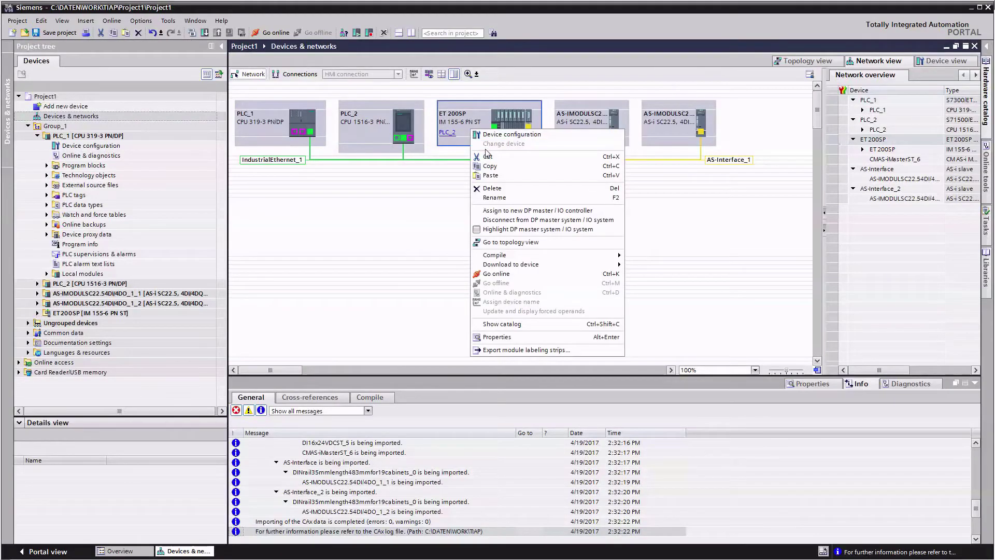
left_click(490, 166)
left_click(441, 221)
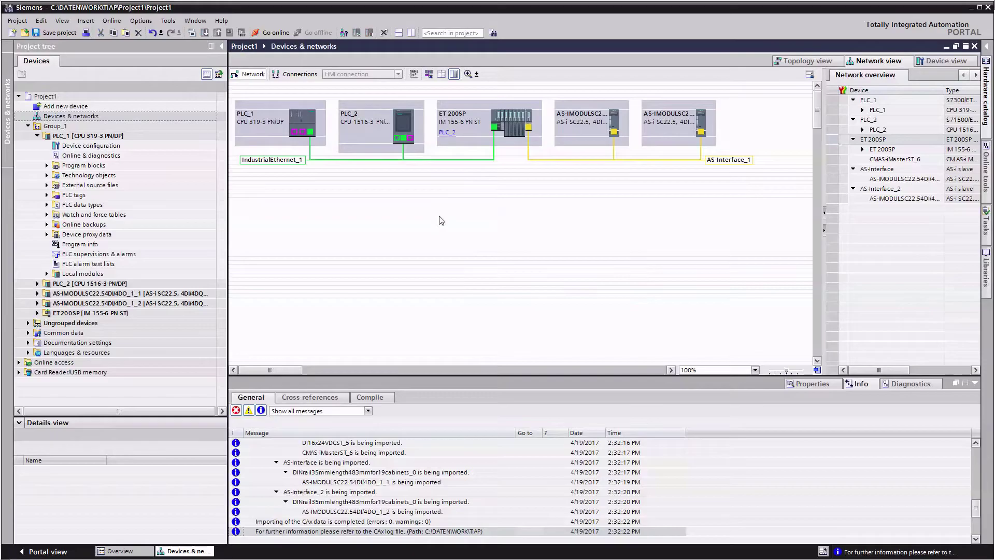
key("ctrl+v")
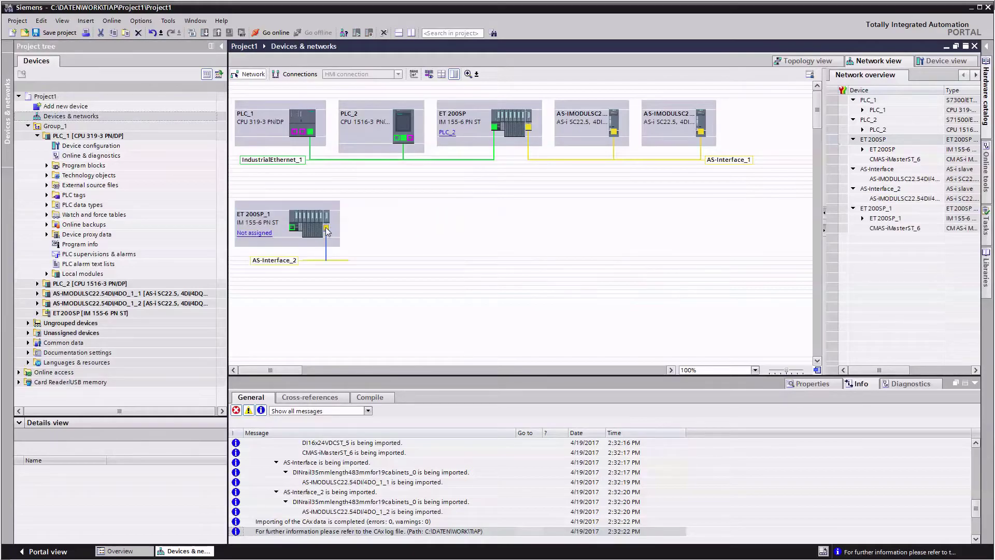
Connect ET 200SP_1's PROFINET port to PLC_2 using the next free subnet address.
right_click(327, 231)
left_click(351, 266)
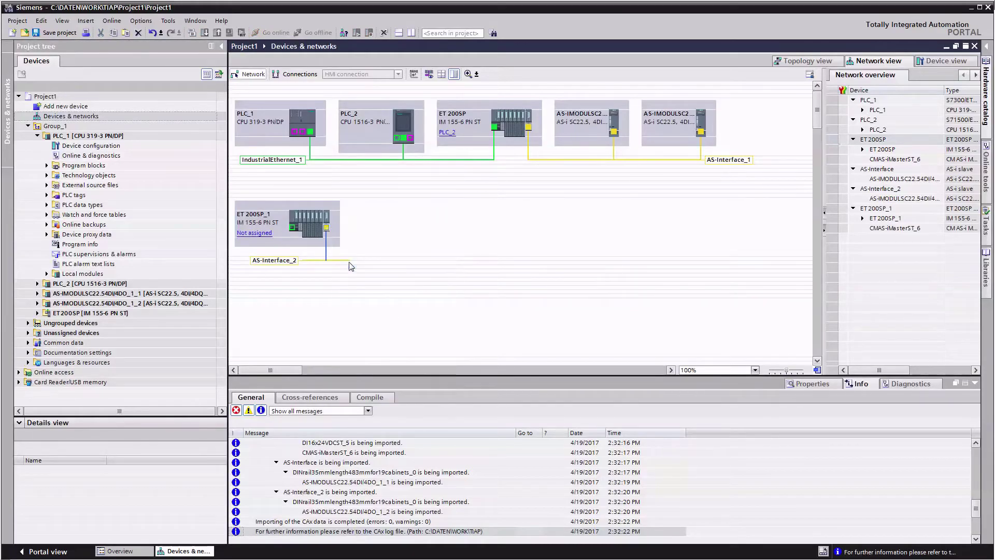
left_click_drag(292, 228, 397, 140)
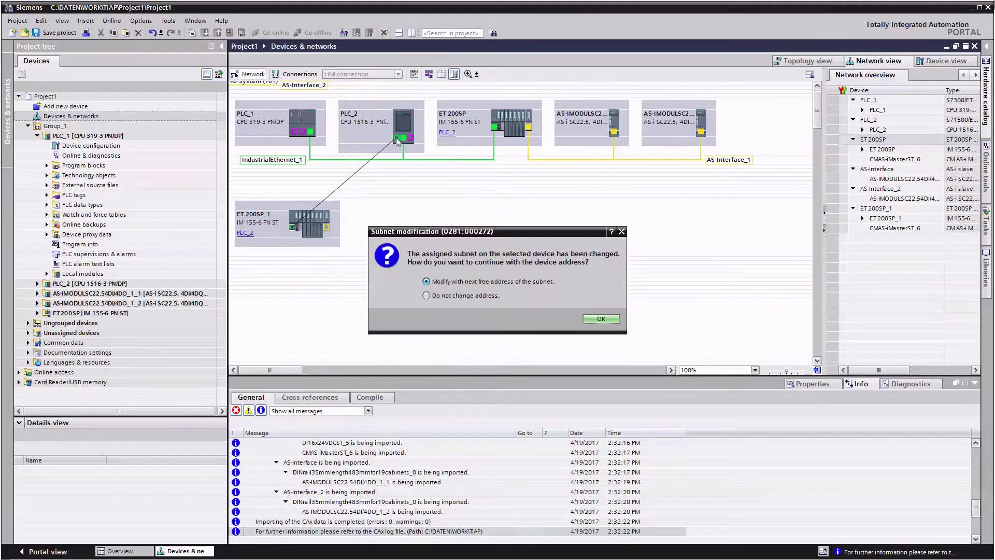
left_click(600, 319)
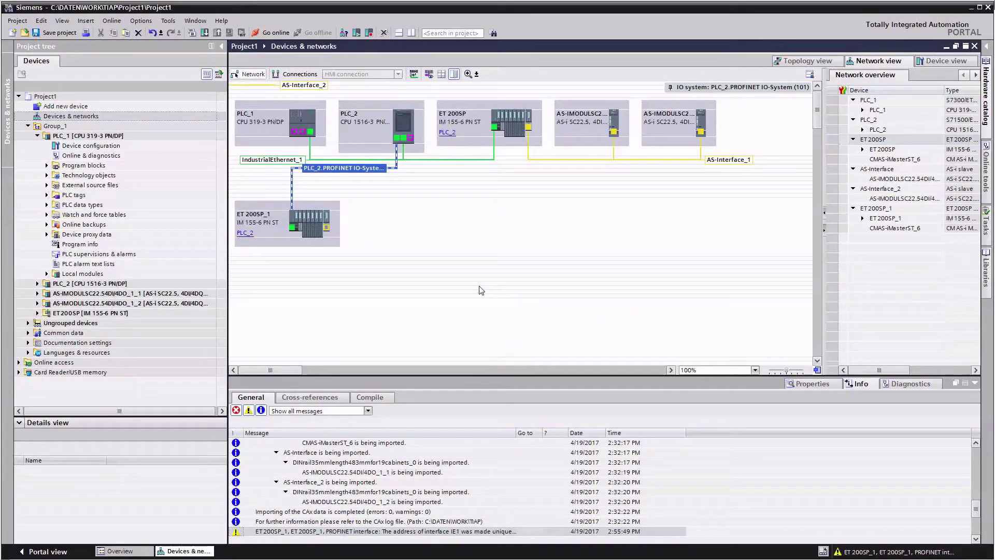
Use Tools > Export CAx data to save Project1.aml in the TIAP folder.
left_click(167, 22)
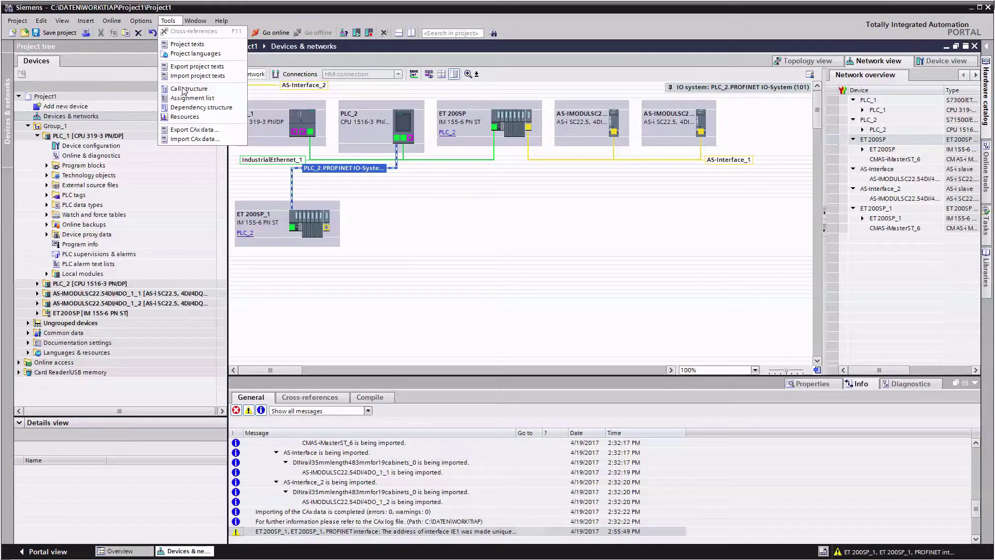
left_click(190, 130)
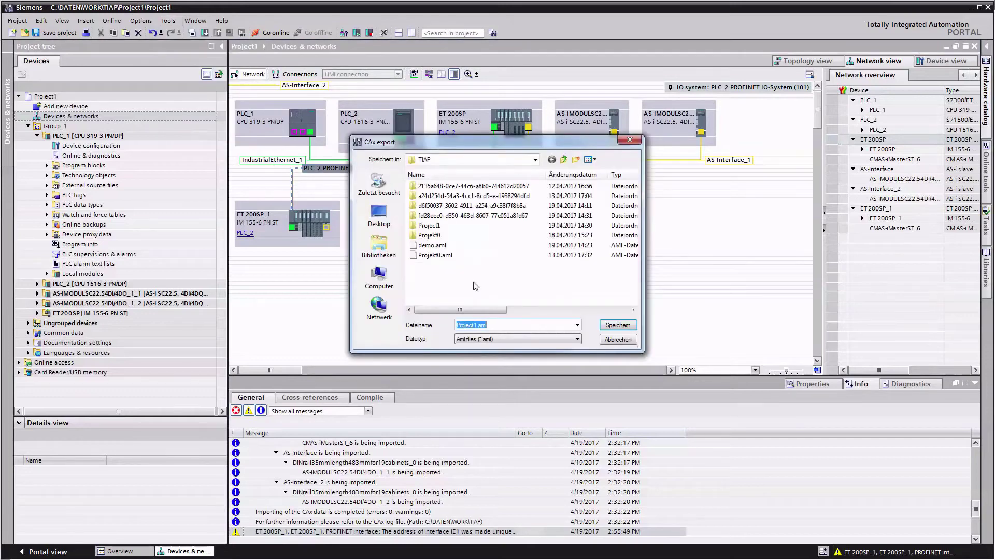
left_click(610, 327)
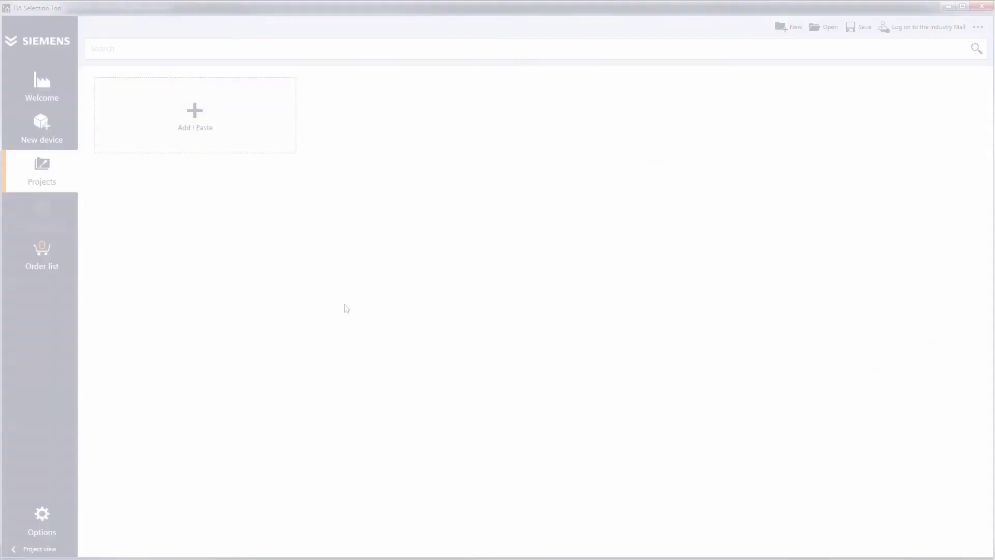
In Project view, open Project1.aml for import from TIA Portal or ECAD systems.
left_click(50, 550)
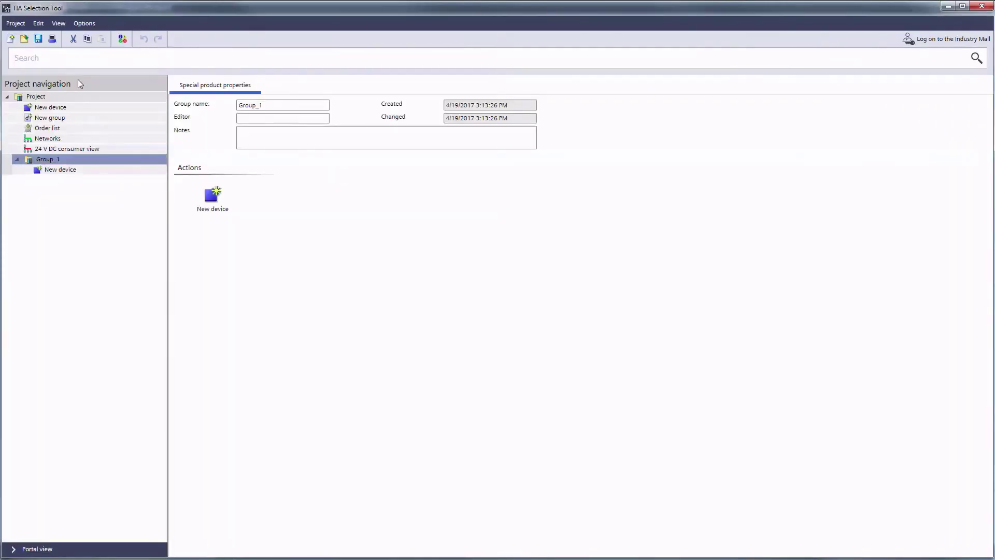
left_click(18, 23)
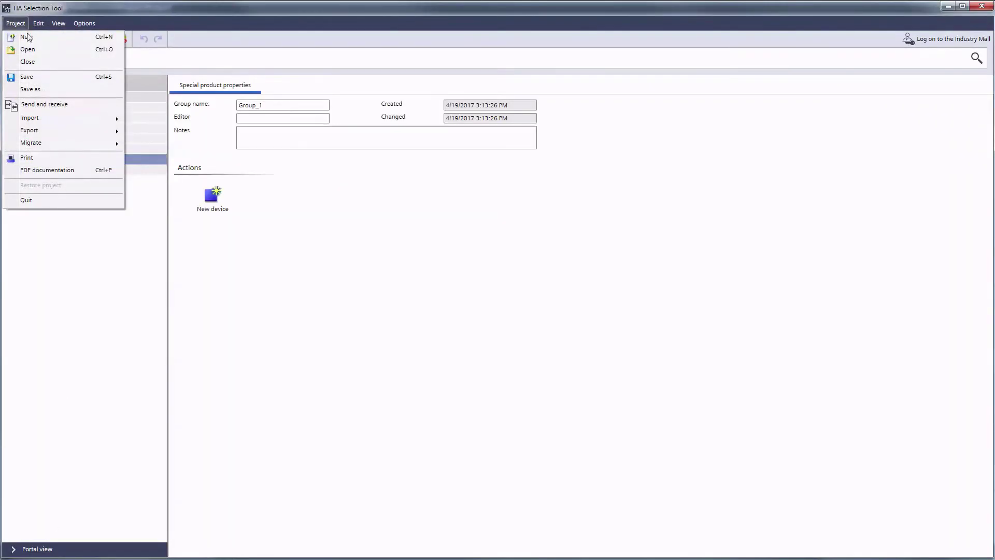
mouse_move(65, 119)
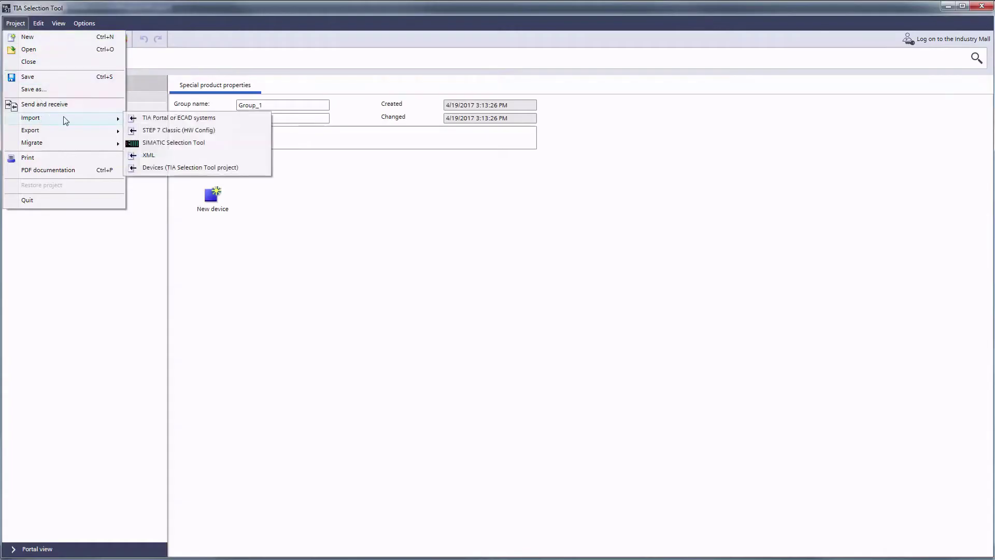
left_click(188, 119)
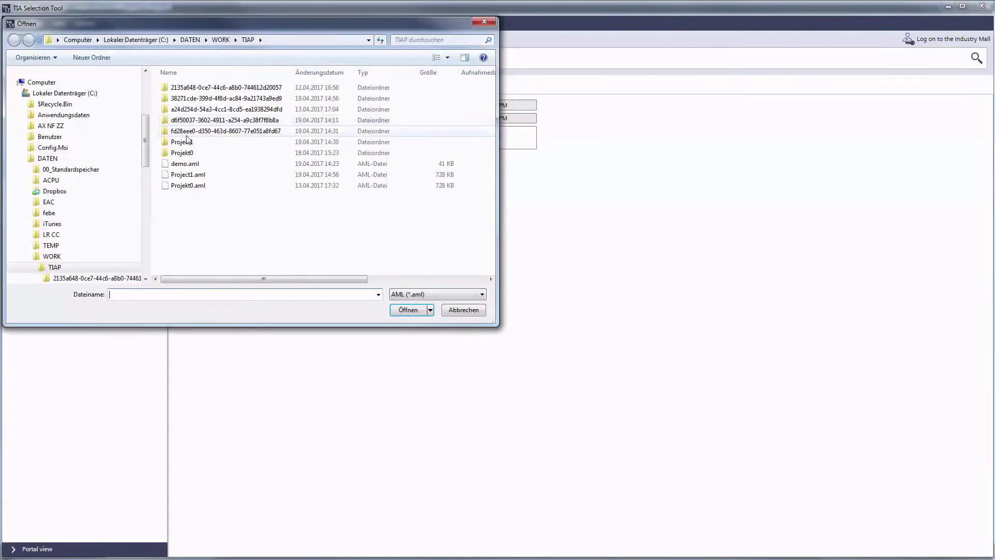
left_click(188, 175)
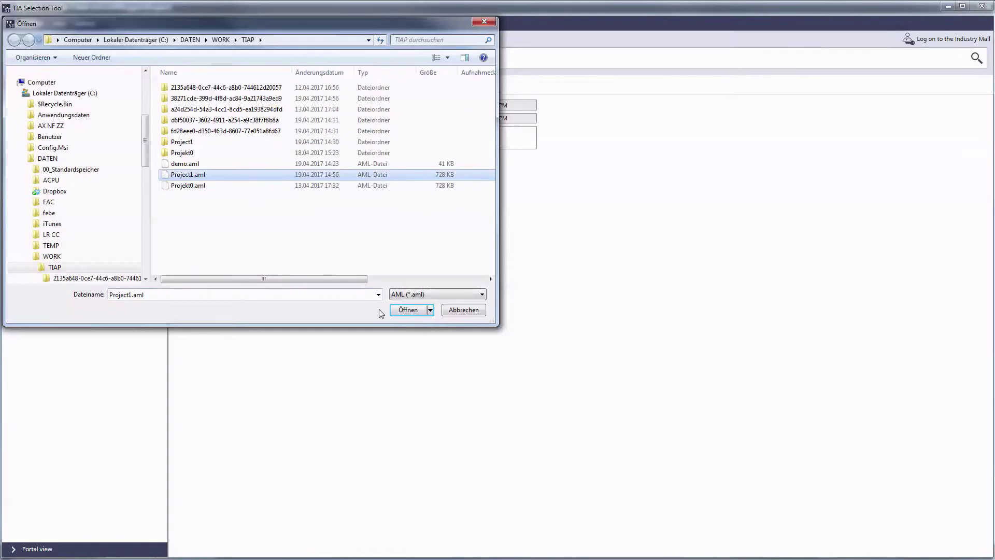
left_click(399, 311)
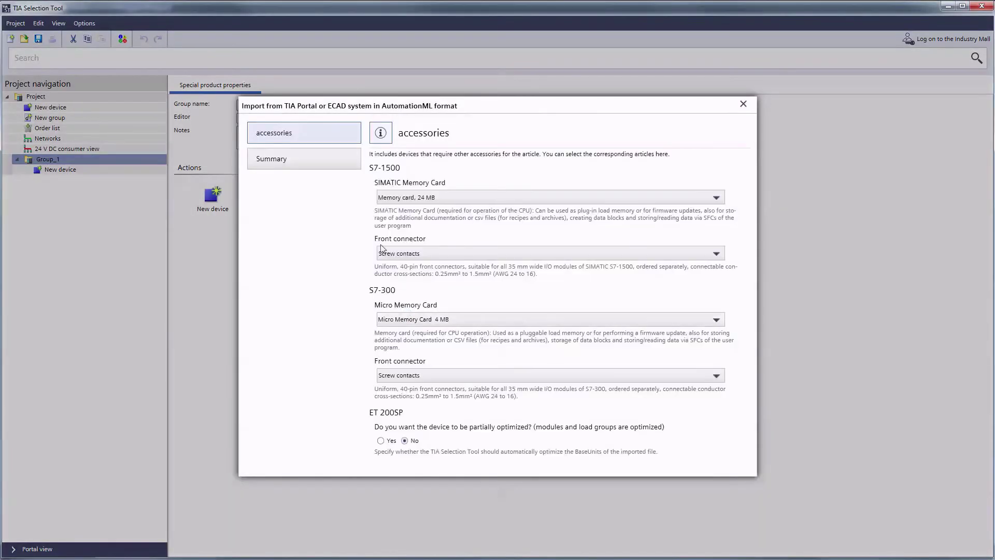
Review the import summary, set up the devices, and close the completion message.
left_click(338, 167)
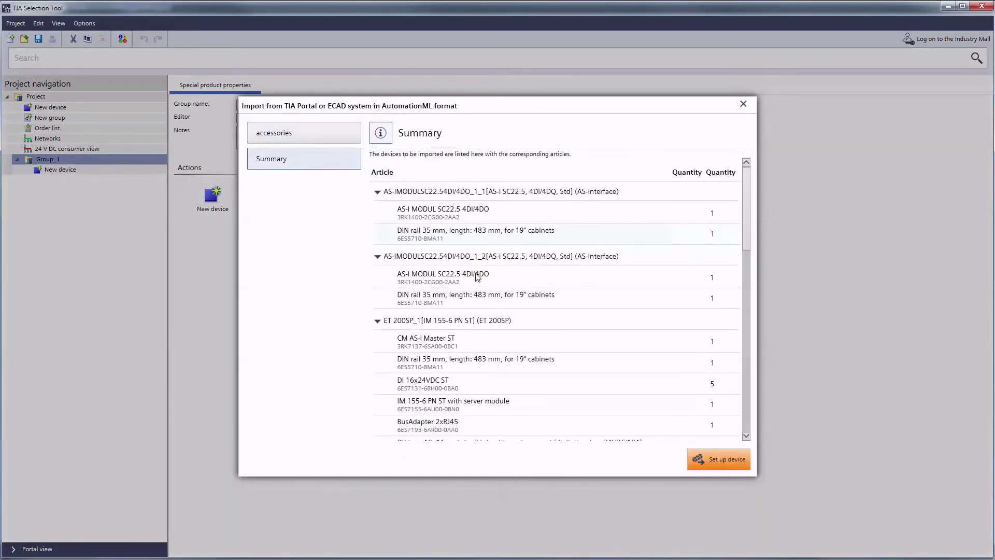
left_click(710, 462)
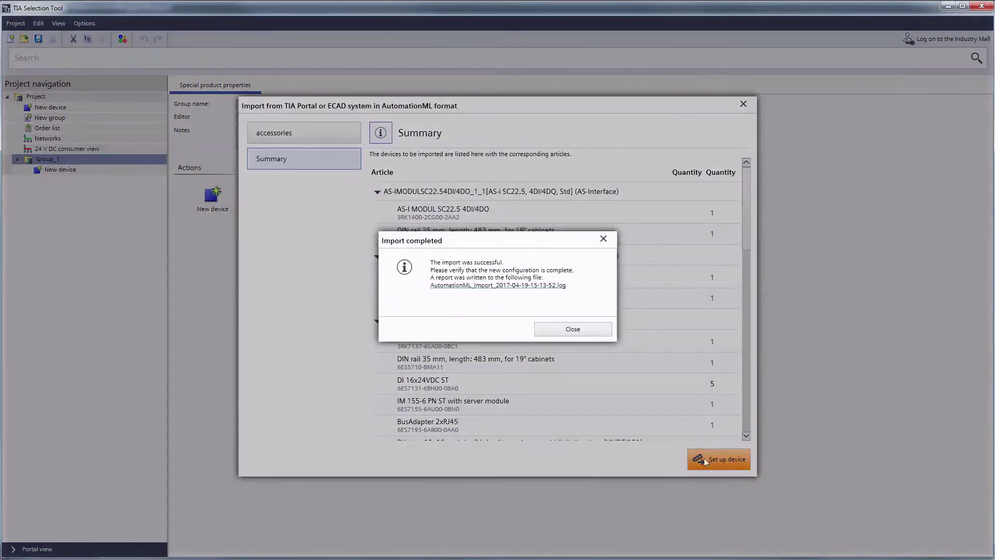
left_click(555, 332)
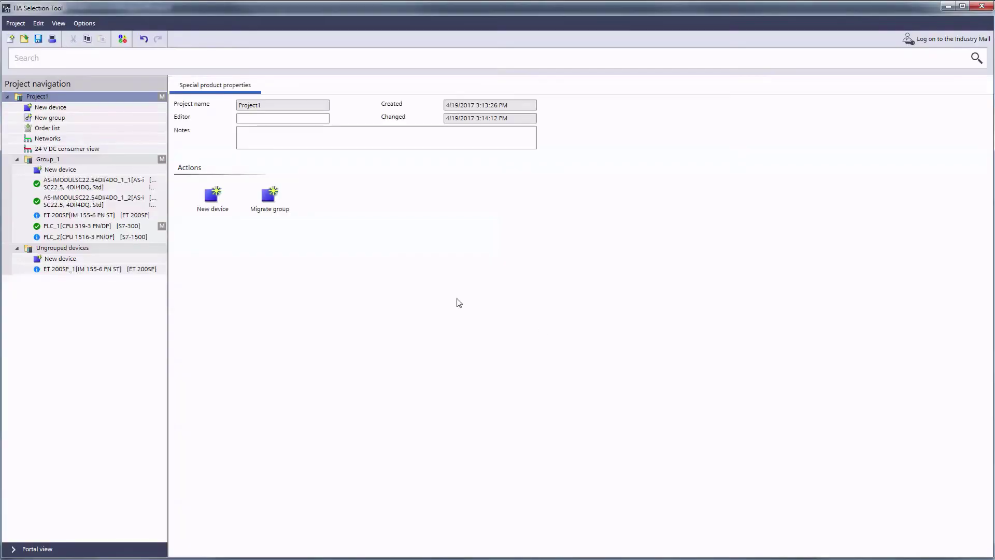
View the Networks diagram, then open Project1's order list.
left_click(47, 139)
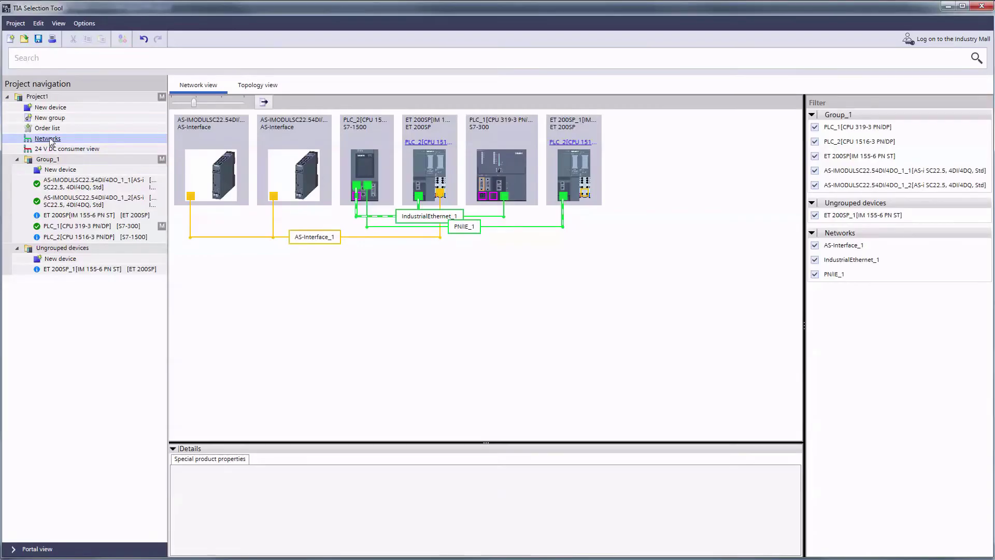
left_click(48, 130)
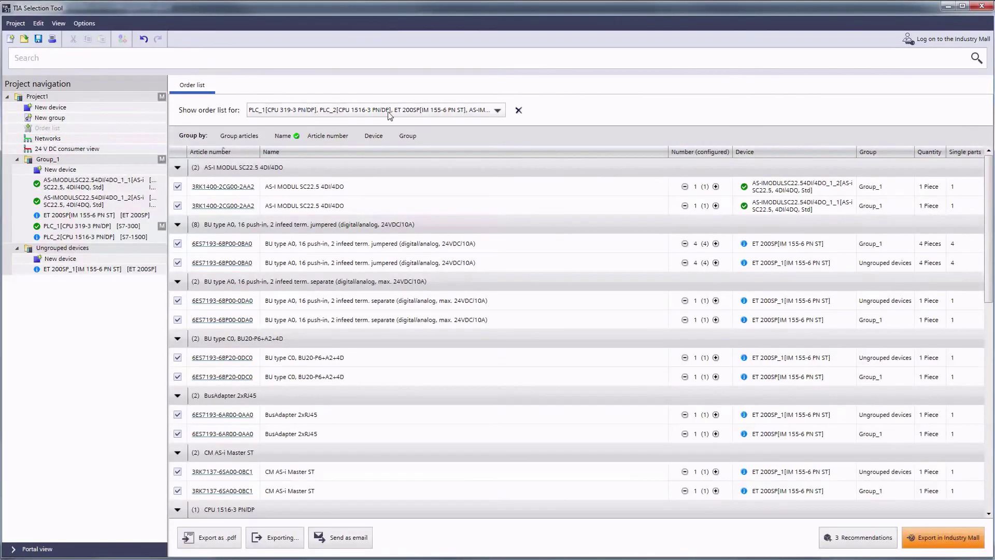
left_click(497, 110)
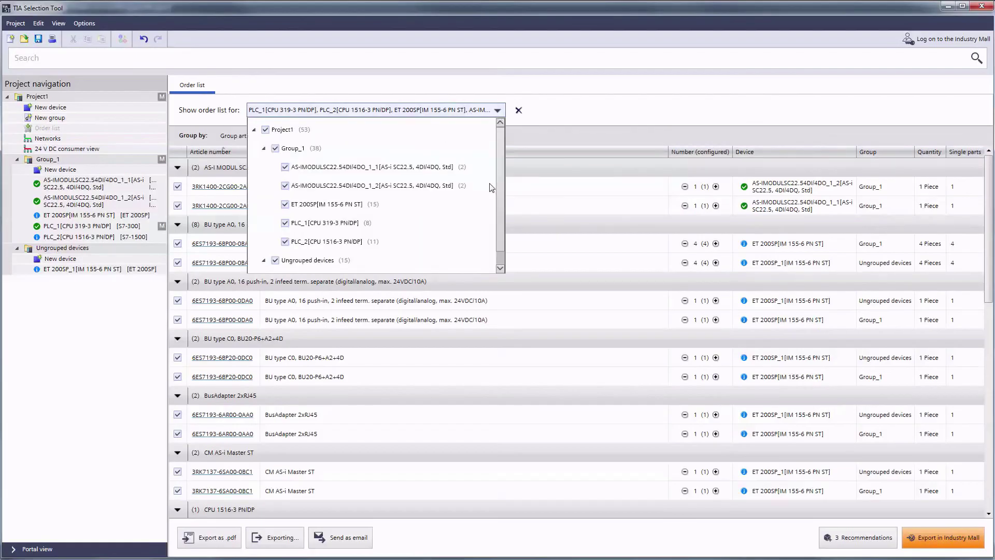
left_click(556, 93)
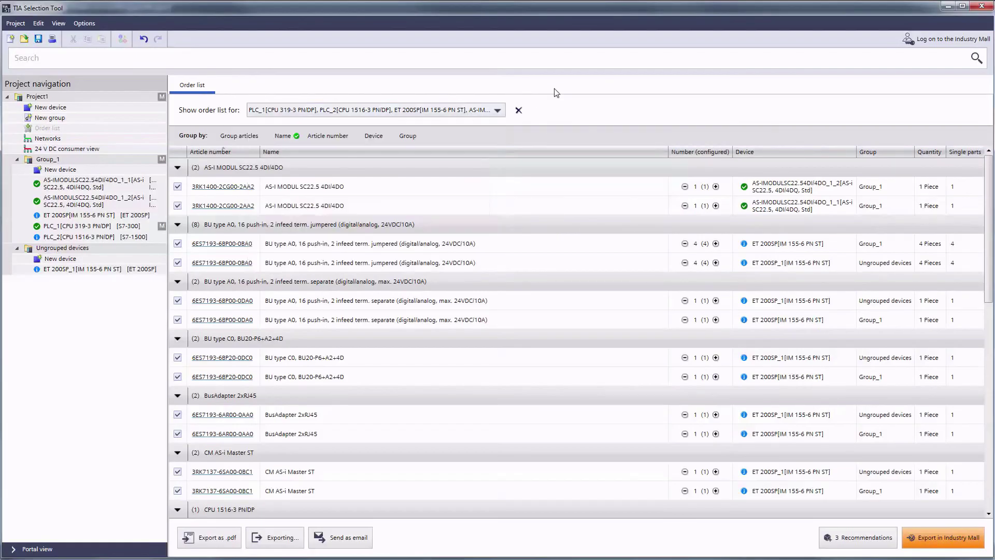